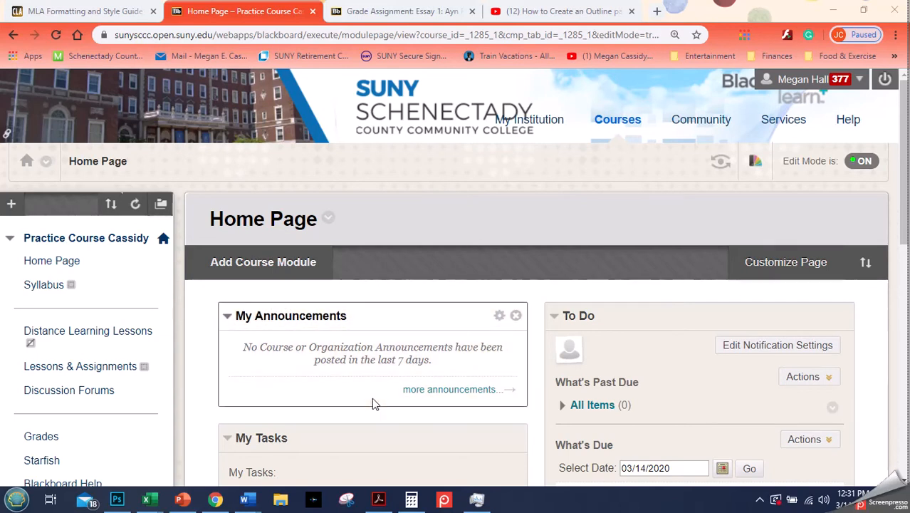
# - Create a new course announcement with the subject "Switching to Distance Learning"
pyautogui.click(422, 396)
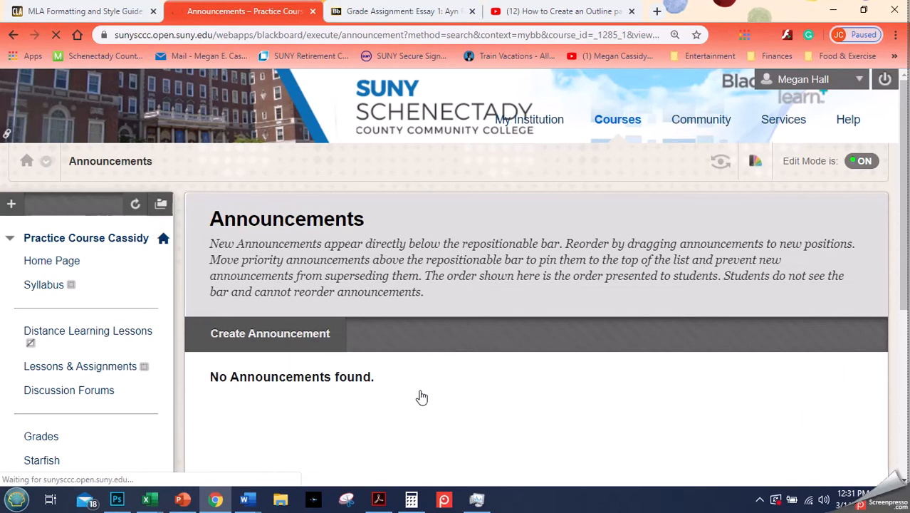
pyautogui.click(295, 334)
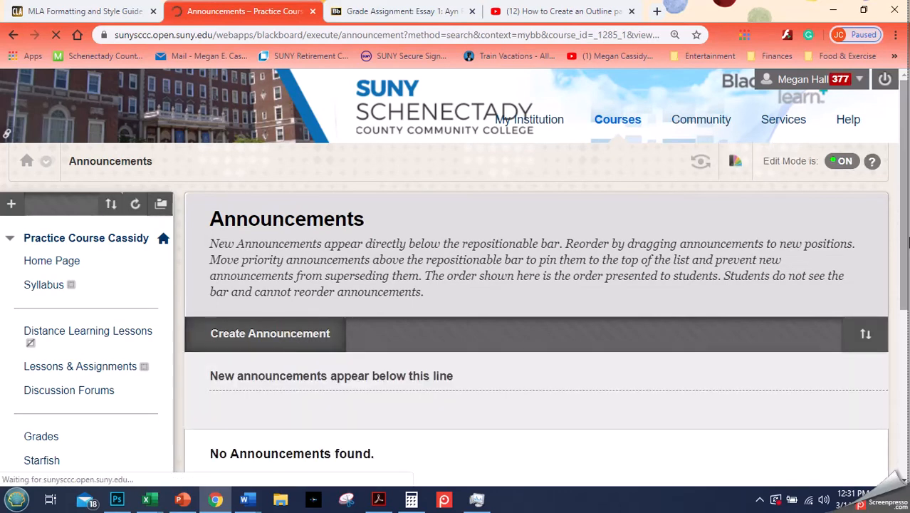
pyautogui.moveTo(908, 161); pyautogui.dragTo(909, 230)
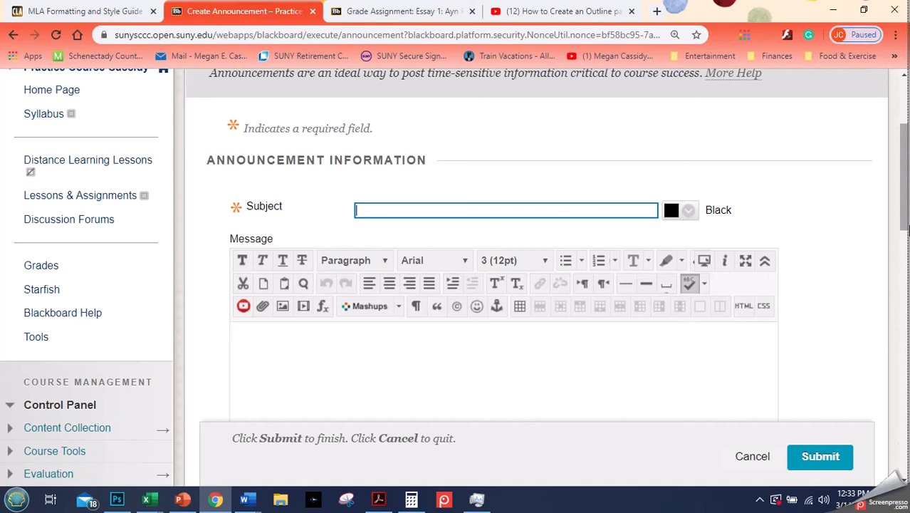
pyautogui.write('Switching to Distance Learning')
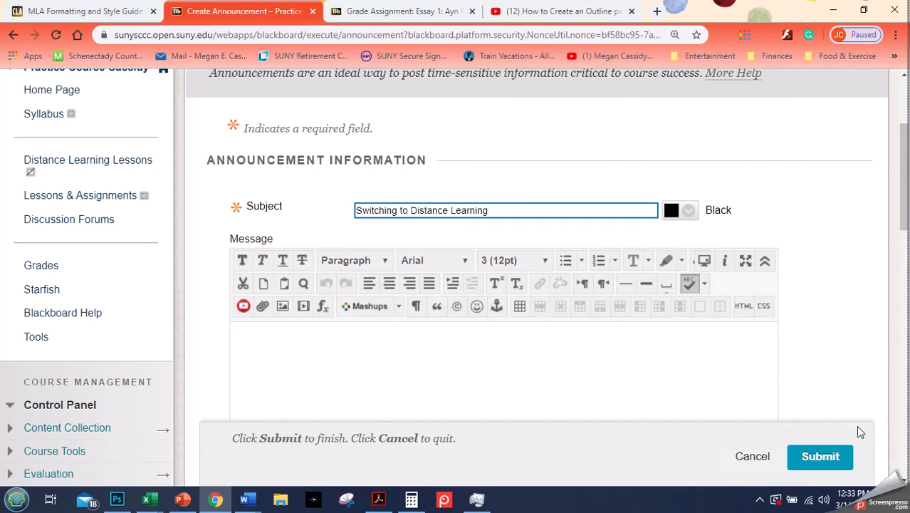
# - Begin the announcement message with the greeting "Hello Everyone!"
pyautogui.click(653, 384)
pyautogui.moveTo(907, 171); pyautogui.dragTo(902, 221)
pyautogui.write('Hell')
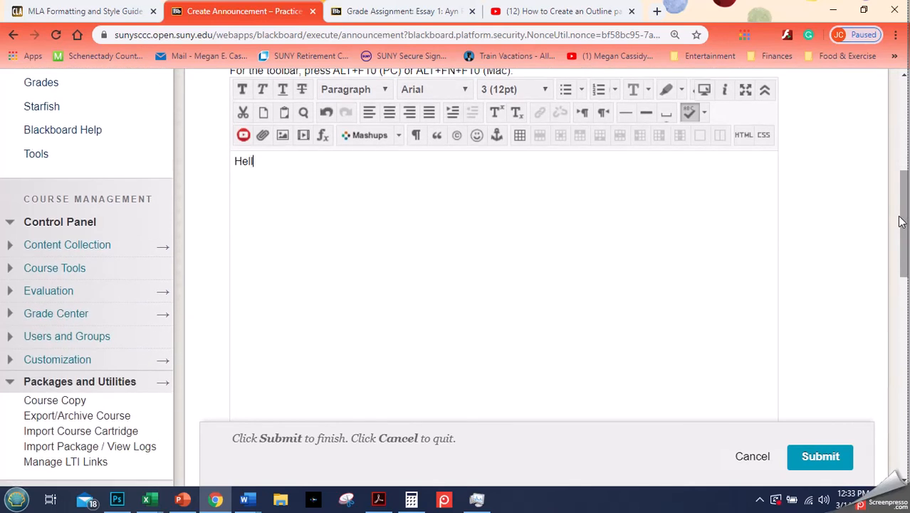
pyautogui.write('o Everyone!')
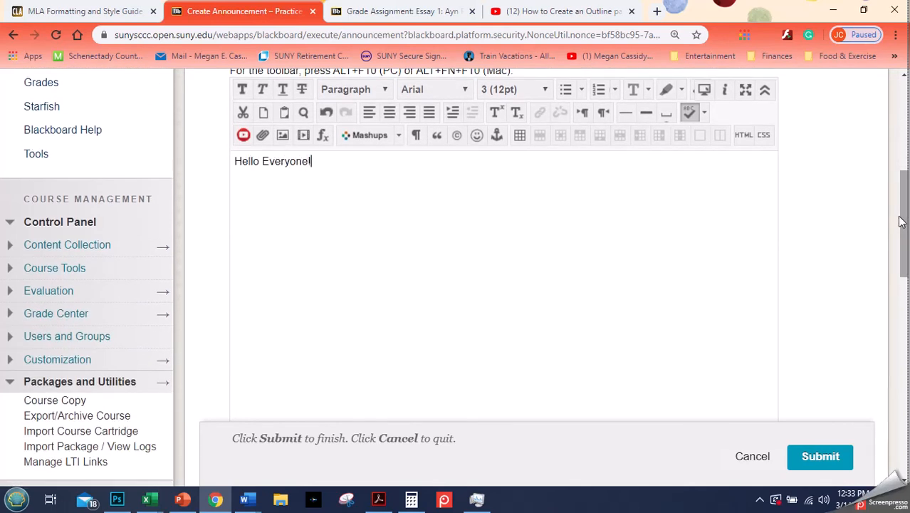
# - Start a new paragraph in the message reading "I know you are worried about distance learning, but don't stress. I have it covered."
pyautogui.press('Return')
pyautogui.write('I know you are worried ab')
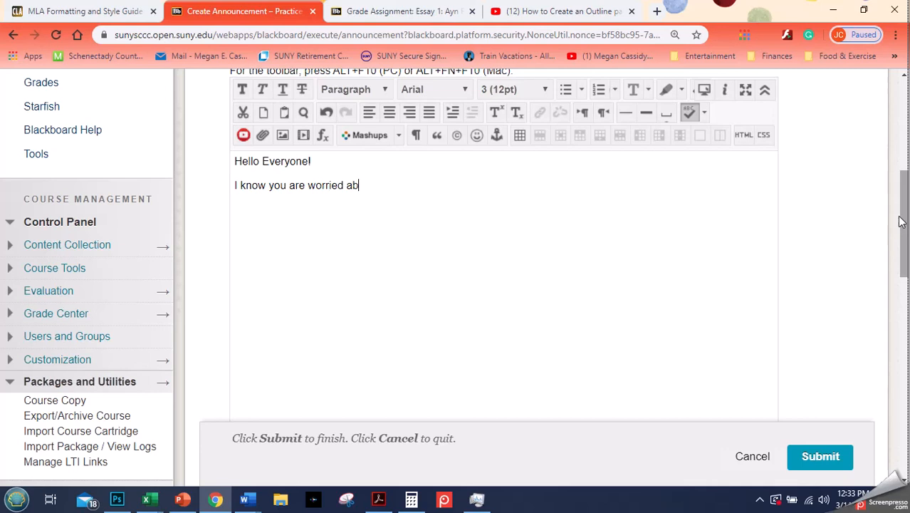
pyautogui.write('out distance')
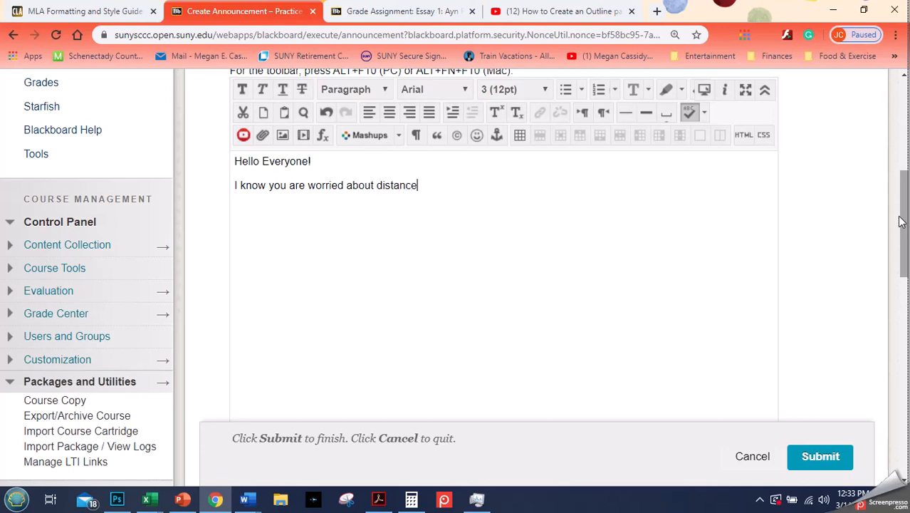
pyautogui.write(' learning, but ')
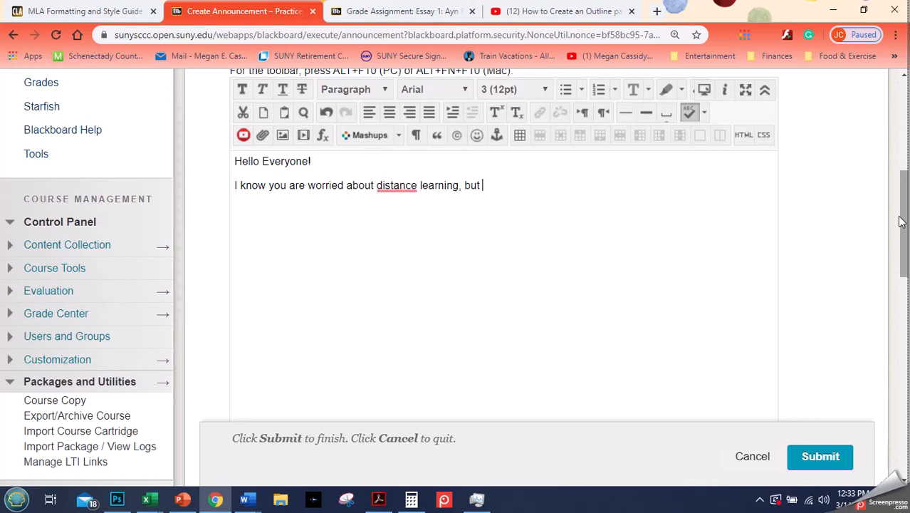
pyautogui.write("don't stress. I have it")
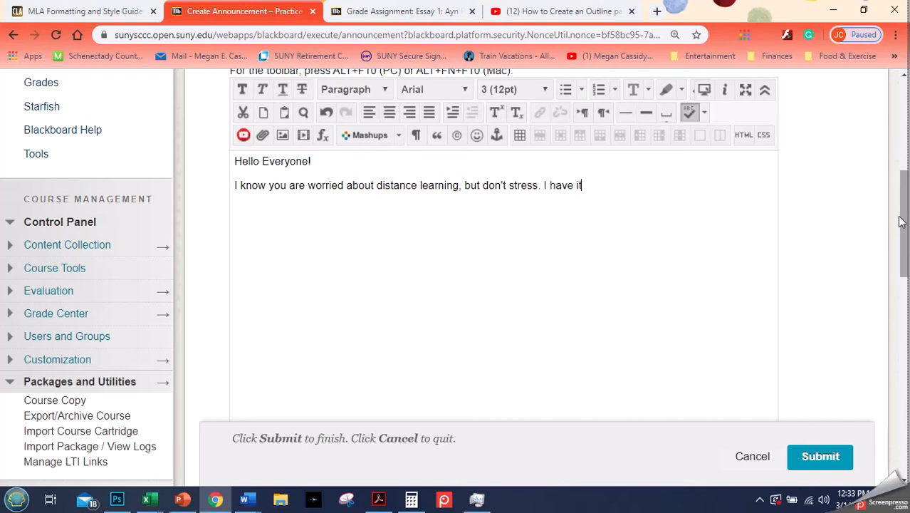
pyautogui.write(' covered. You ')
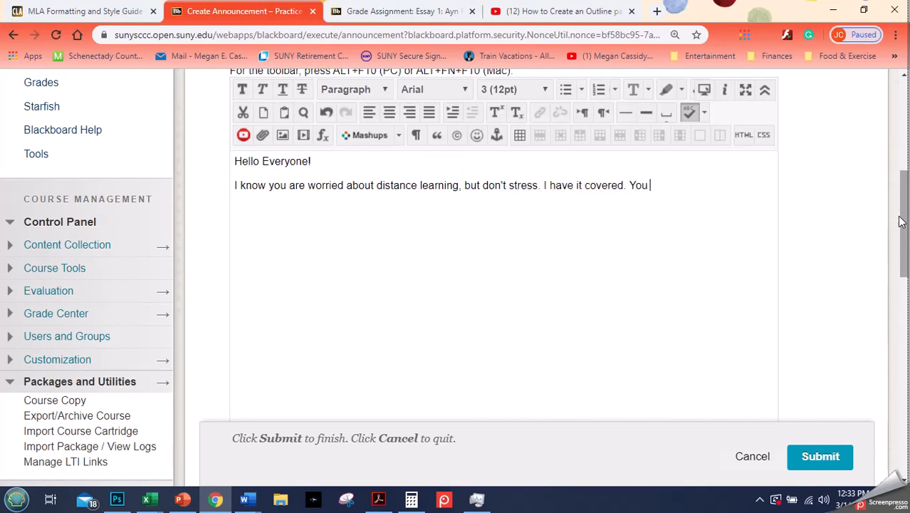
pyautogui.write('will be able to s')
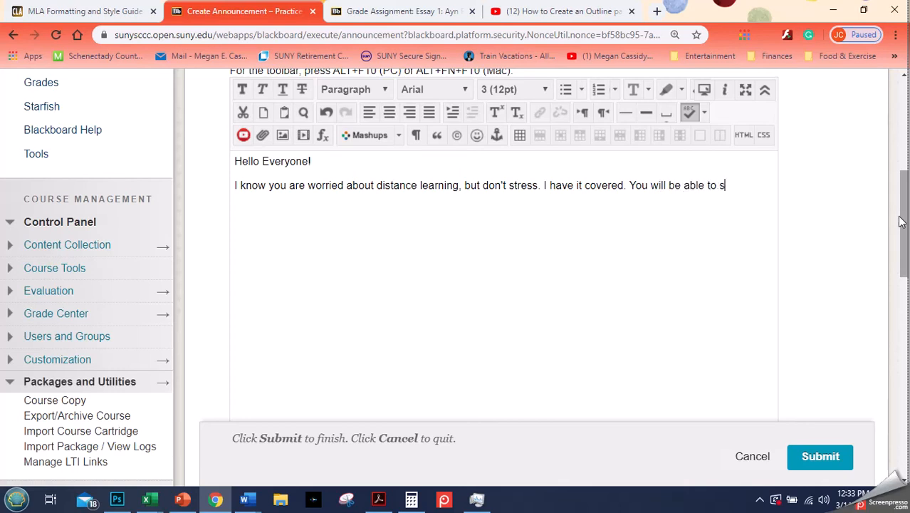
pyautogui.write('ee our new lessons')
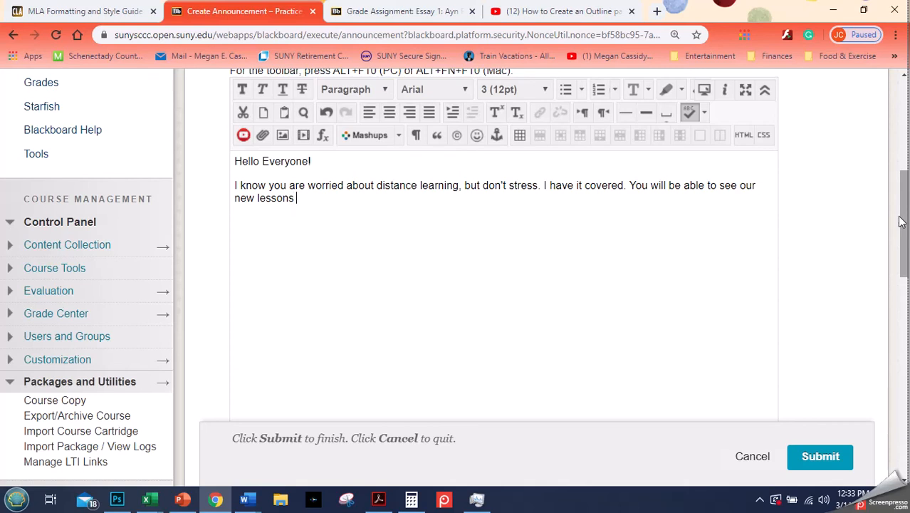
pyautogui.write(' in two days. Take')
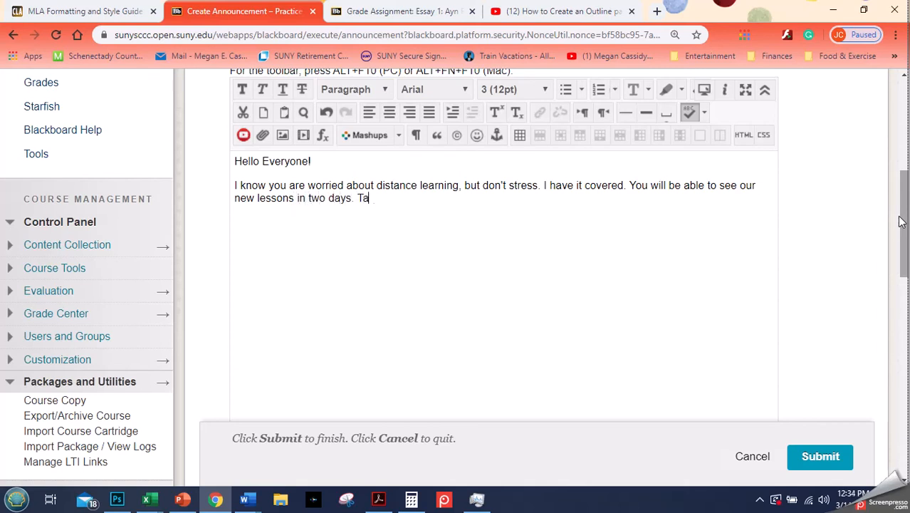
# - Finish the message paragraph with "When everything is ready, I will let you know in another announcement."
pyautogui.press('BackSpace')
pyautogui.press('BackSpace')
pyautogui.press('BackSpace')
pyautogui.press('BackSpace')
pyautogui.write('When everything')
pyautogui.write('is r')
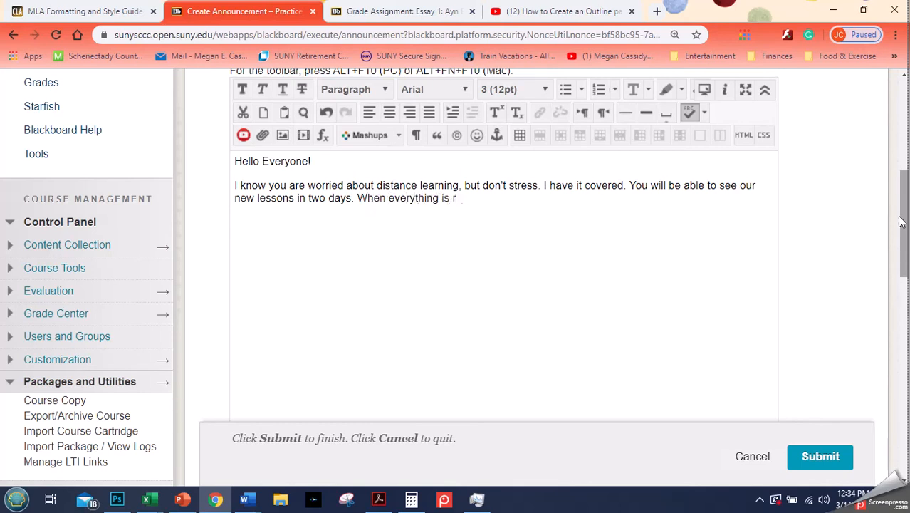
pyautogui.write('eady, I will let you know in a')
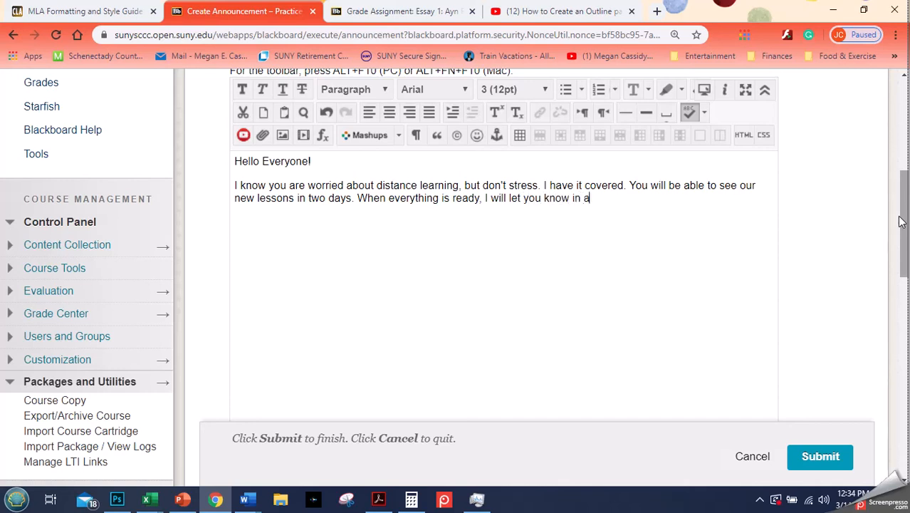
pyautogui.write('nother announcement.')
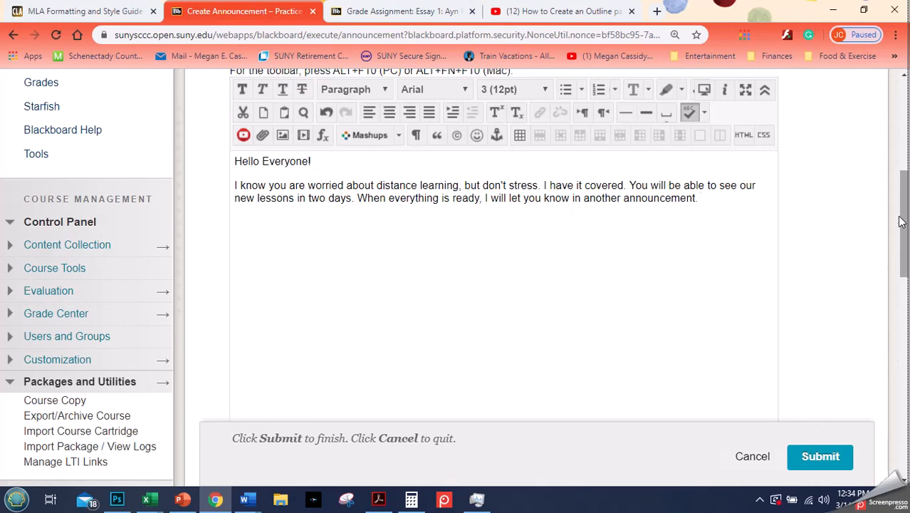
# - Close the message with "Thanks," and the instructor's full name on separate lines
pyautogui.write('Thanks,')
pyautogui.press('Return')
pyautogui.write('Megan Hall')
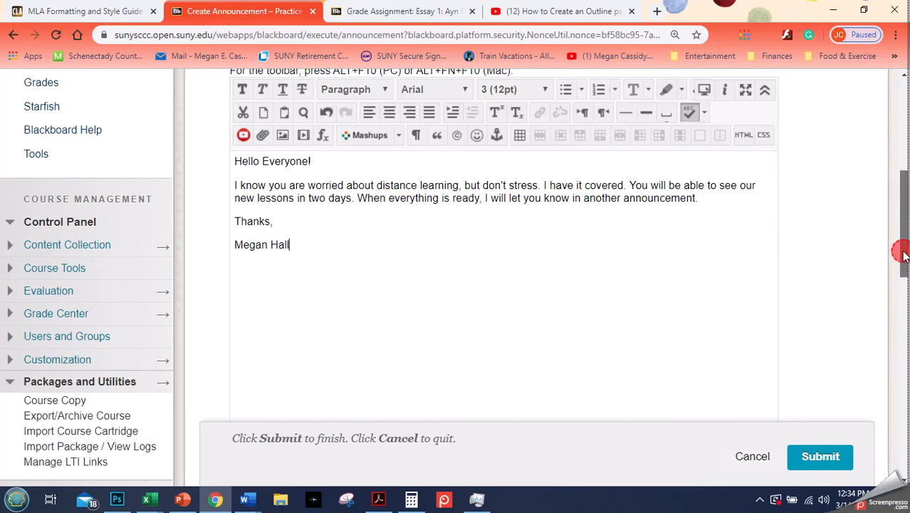
# - Enable sending an email copy of the announcement immediately and submit it without date restrictions
pyautogui.moveTo(904, 255); pyautogui.dragTo(870, 447)
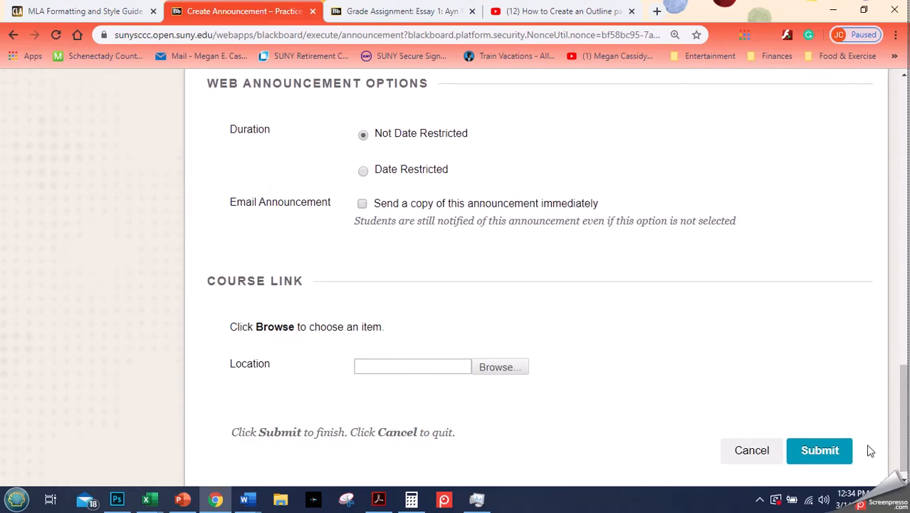
pyautogui.click(362, 204)
pyautogui.moveTo(906, 383)
pyautogui.mouseDown()
pyautogui.moveTo(900, 130)
pyautogui.moveTo(902, 372)
pyautogui.mouseUp()
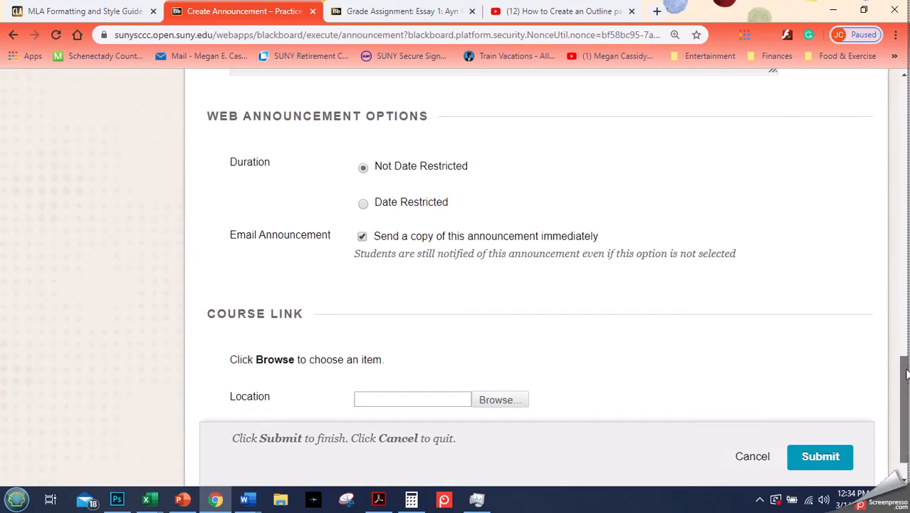
pyautogui.click(817, 458)
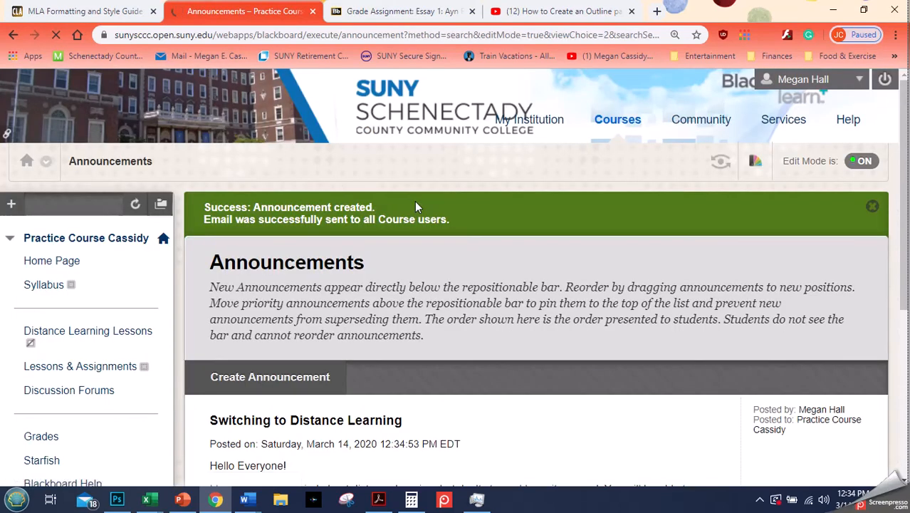
# - Dismiss the confirmation banner and review the posted announcement in the course's announcement list
pyautogui.click(873, 206)
pyautogui.scroll(-3, 253, 258)
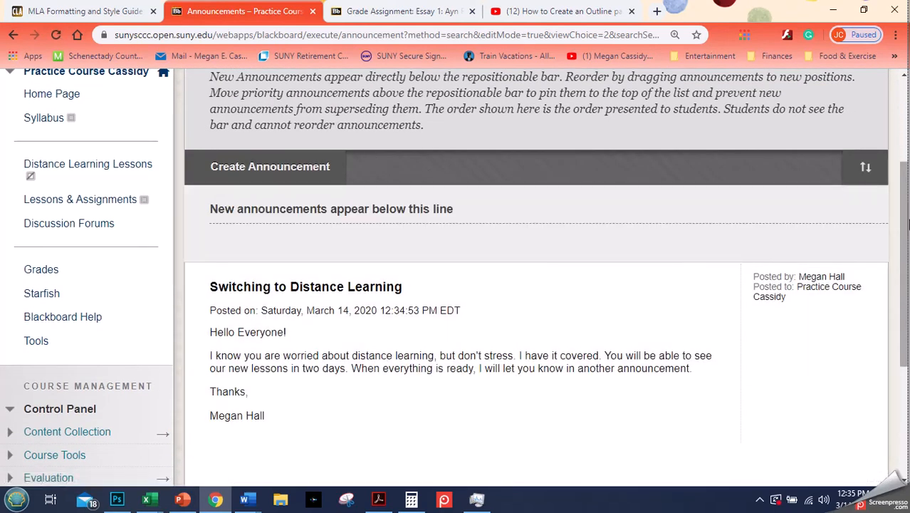
pyautogui.scroll(3, 906, 214)
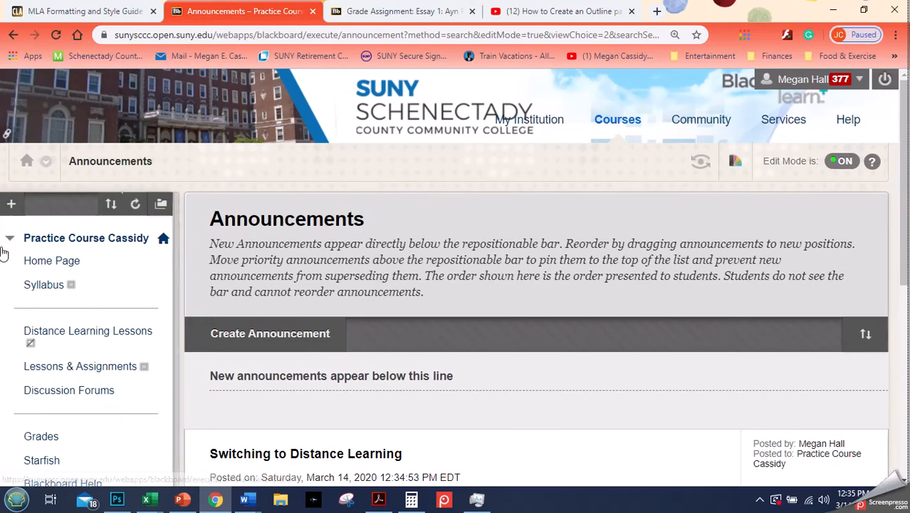
# - Return to the course Home Page and view the "Switching to Distance Learning" announcement from My Announcements
pyautogui.click(44, 270)
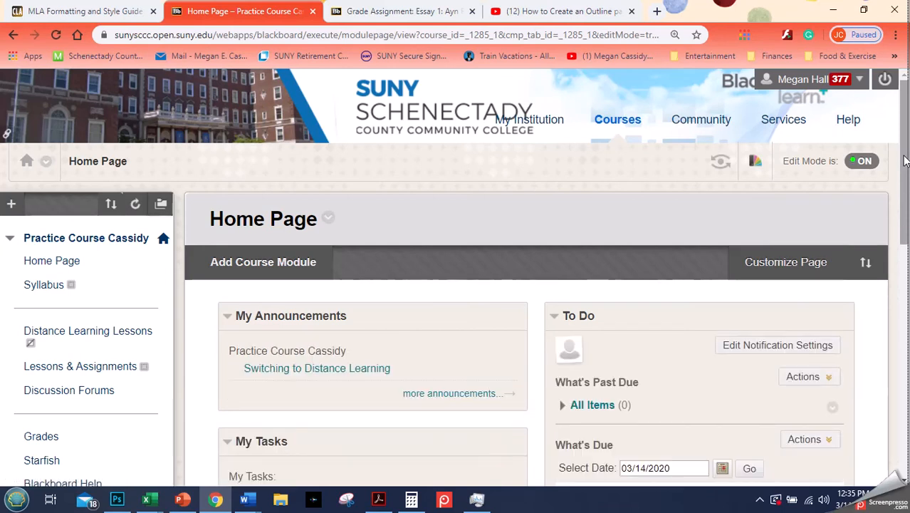
pyautogui.click(377, 368)
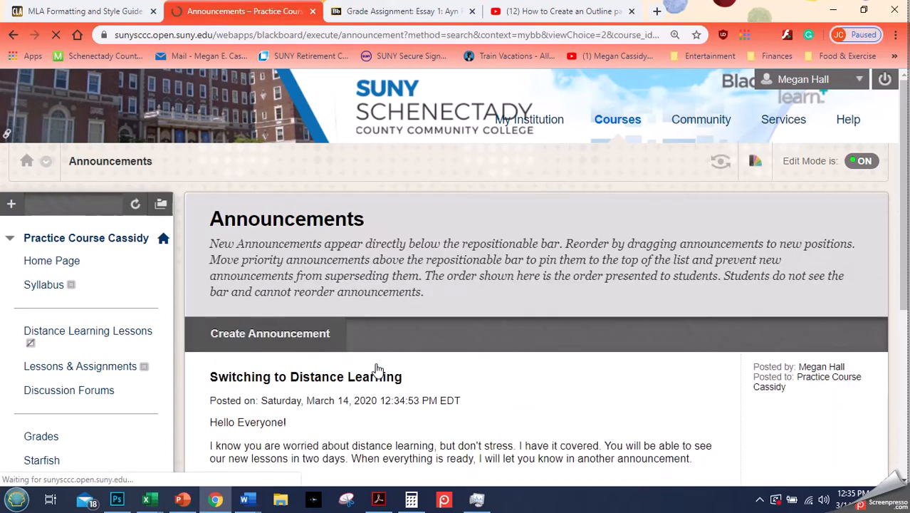
pyautogui.moveTo(905, 214); pyautogui.dragTo(909, 273)
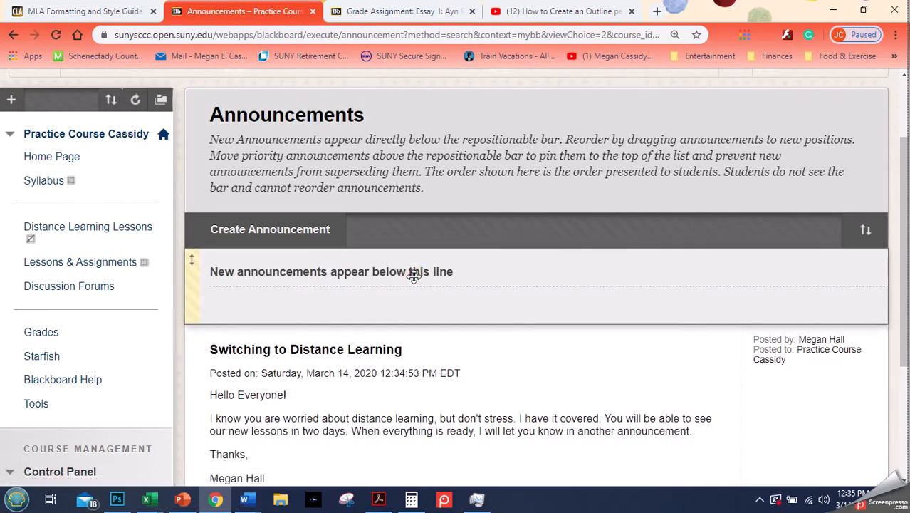
# - Try editing the announcement to make it Date Restricted, open the Display Until calendar, and cancel the edit
pyautogui.click(414, 350)
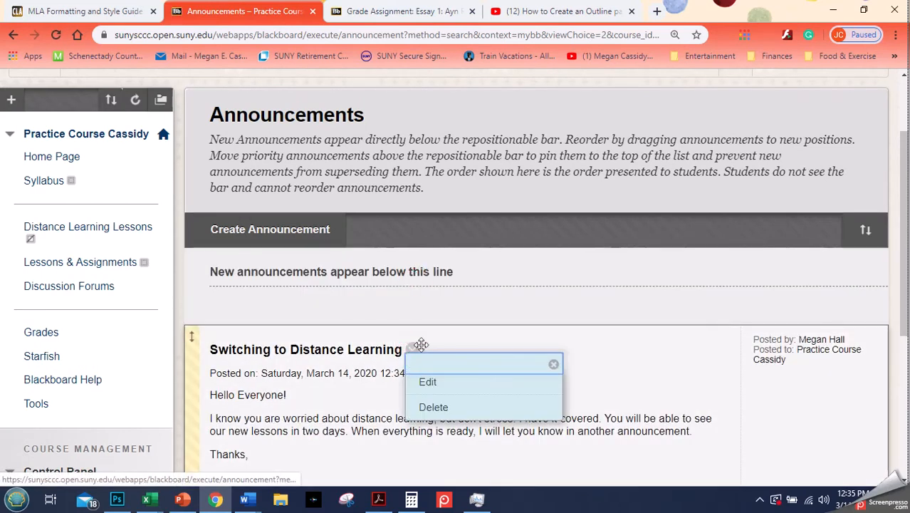
pyautogui.click(430, 384)
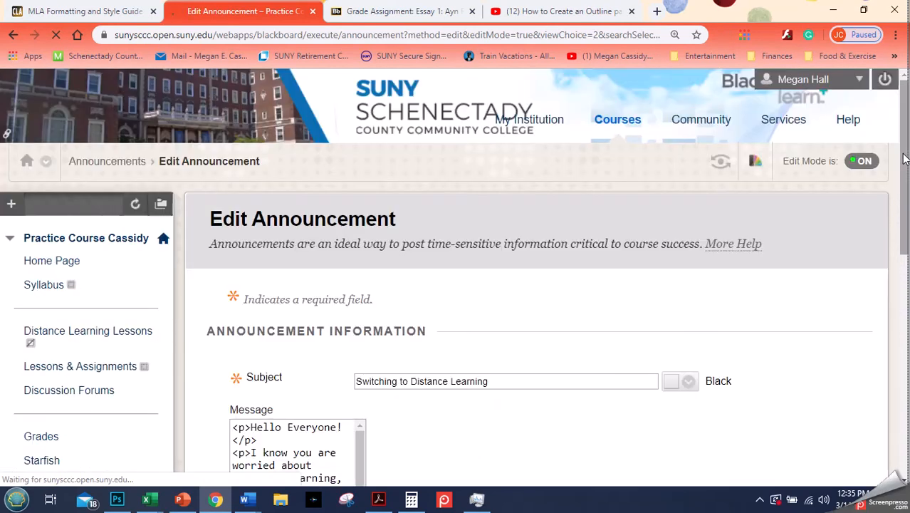
pyautogui.moveTo(904, 153); pyautogui.dragTo(898, 426)
pyautogui.click(364, 260)
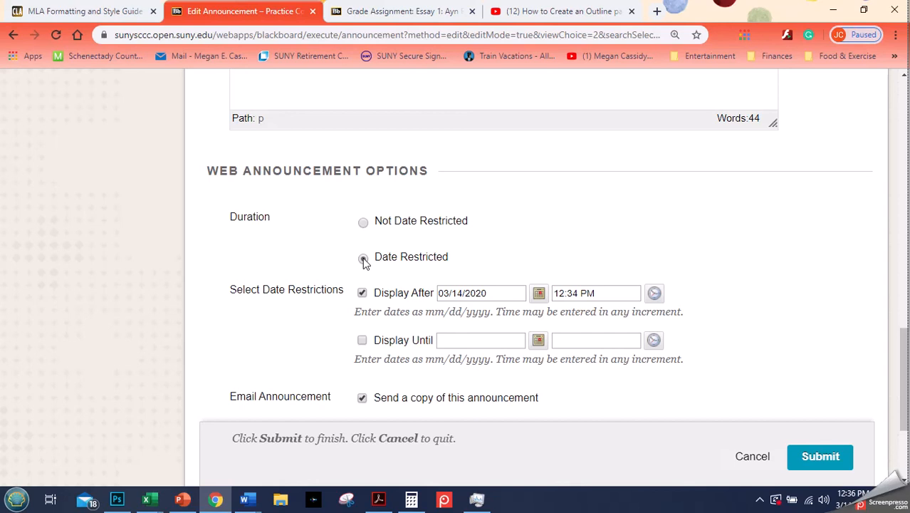
pyautogui.click(363, 259)
pyautogui.click(538, 340)
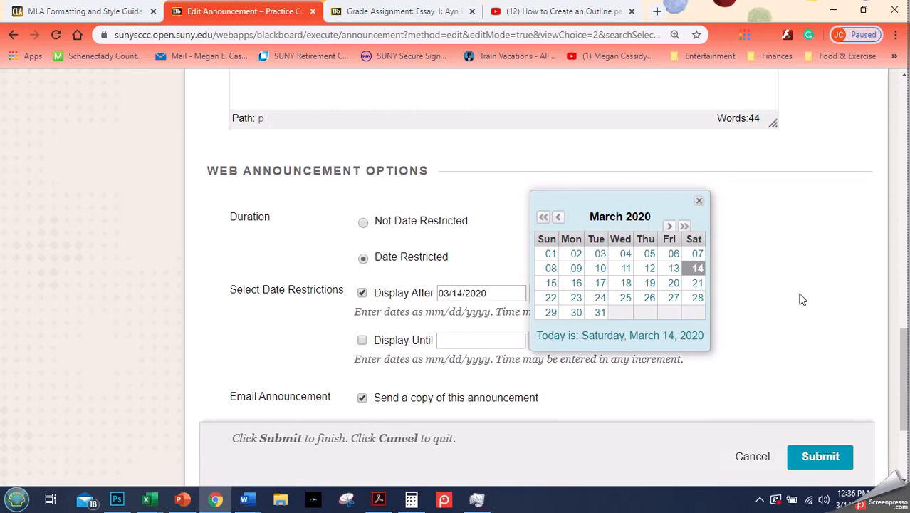
pyautogui.click(750, 459)
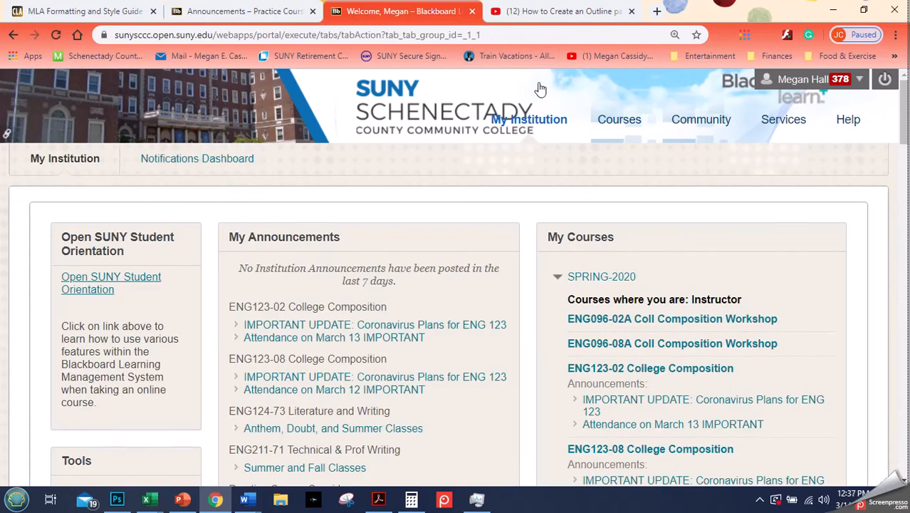
# - Examine where course announcements appear under My Announcements and My Courses on the My Institution page
pyautogui.moveTo(906, 133)
pyautogui.mouseDown()
pyautogui.moveTo(905, 151)
pyautogui.moveTo(905, 133)
pyautogui.mouseUp()
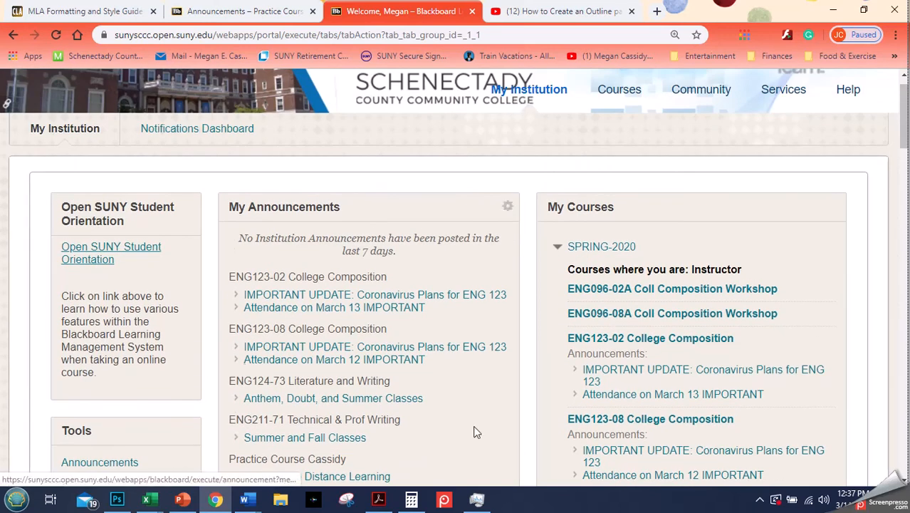
pyautogui.moveTo(907, 146); pyautogui.dragTo(905, 166)
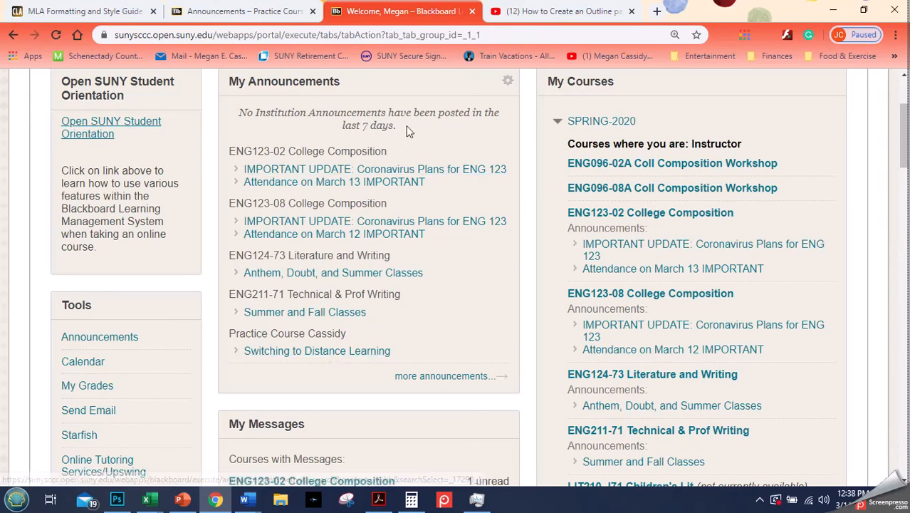
pyautogui.moveTo(902, 161); pyautogui.dragTo(901, 139)
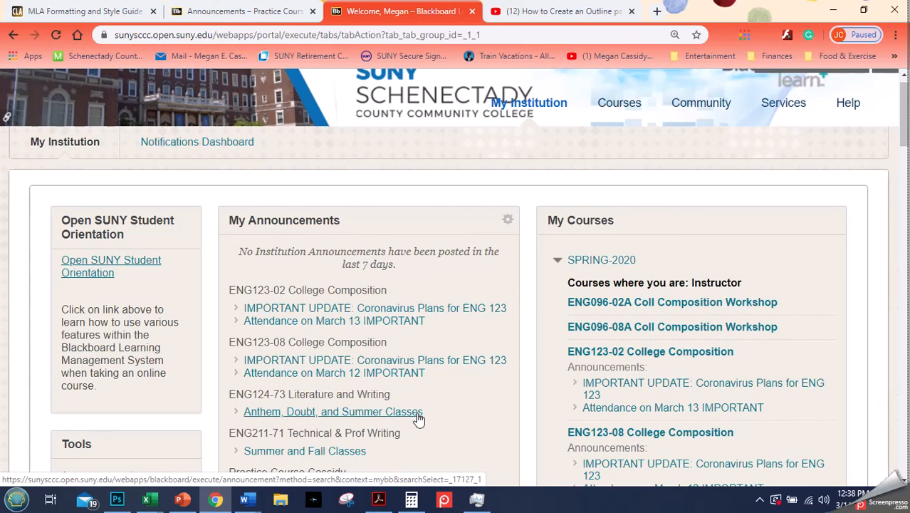
pyautogui.click(843, 259)
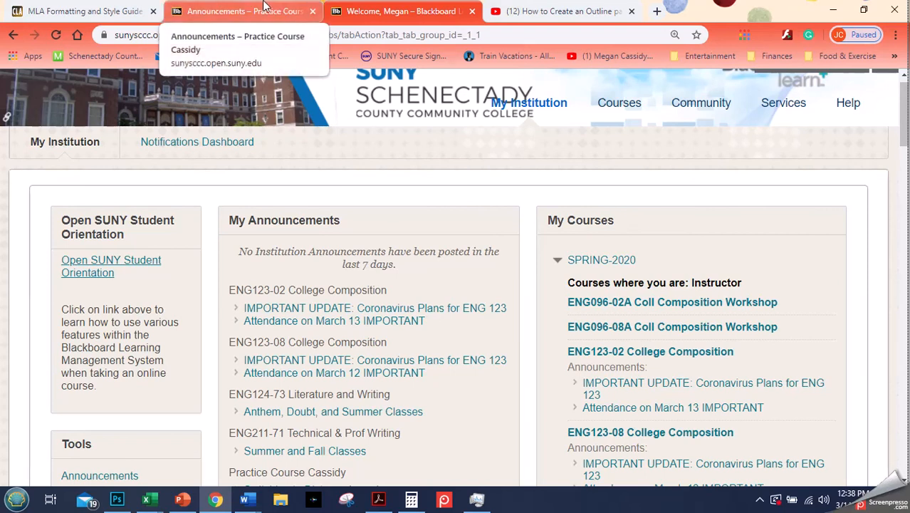
# - Switch back to the practice course's announcements and open the course Home Page
pyautogui.click(265, 9)
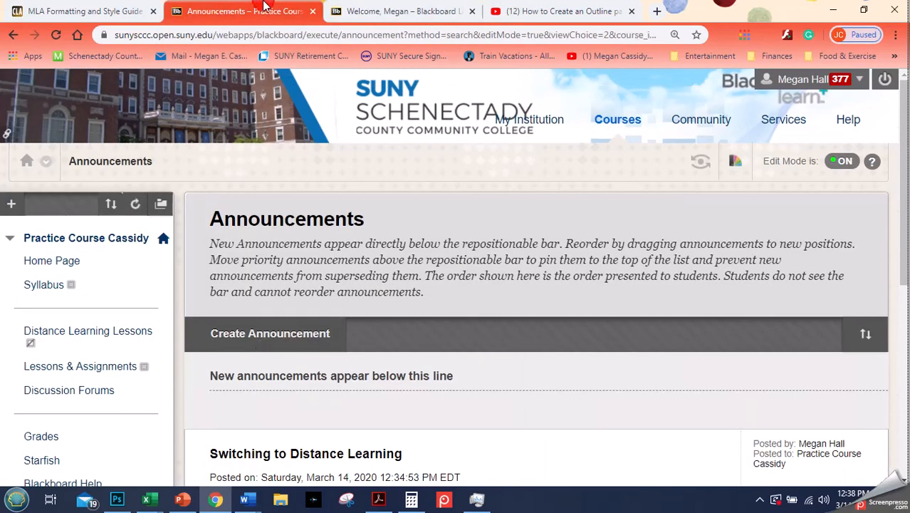
pyautogui.click(53, 262)
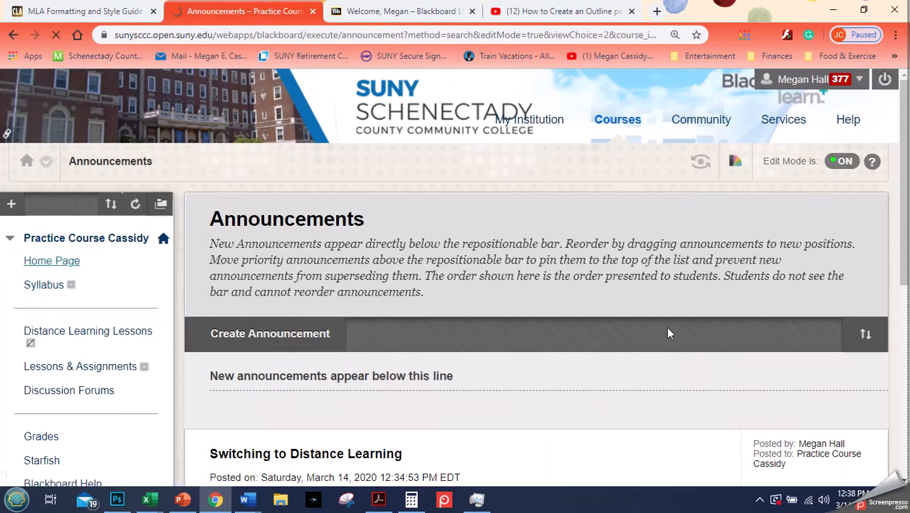